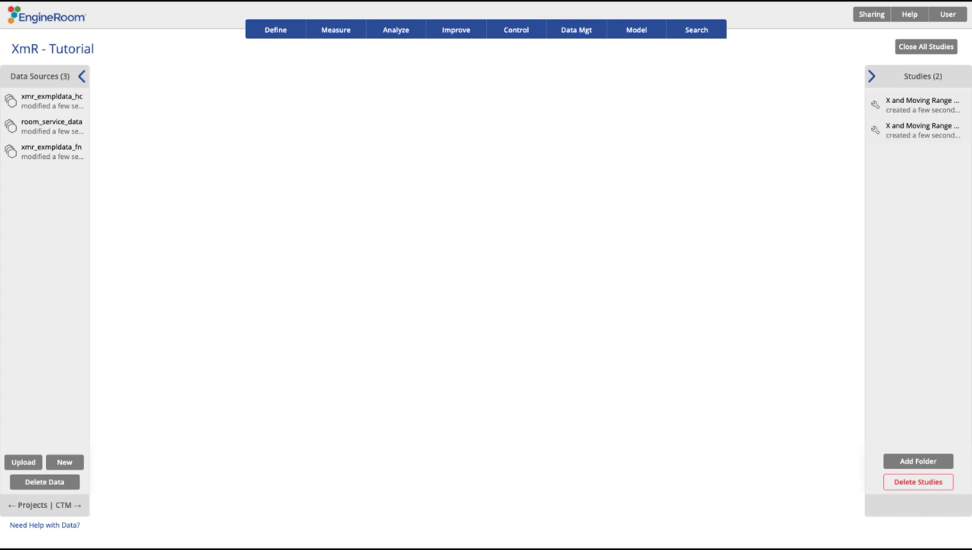
# Step: Open the xmr_exmpldata_hc data source and review its Number of Patients values
pyautogui.moveTo(90, 105); pyautogui.dragTo(276, 135)
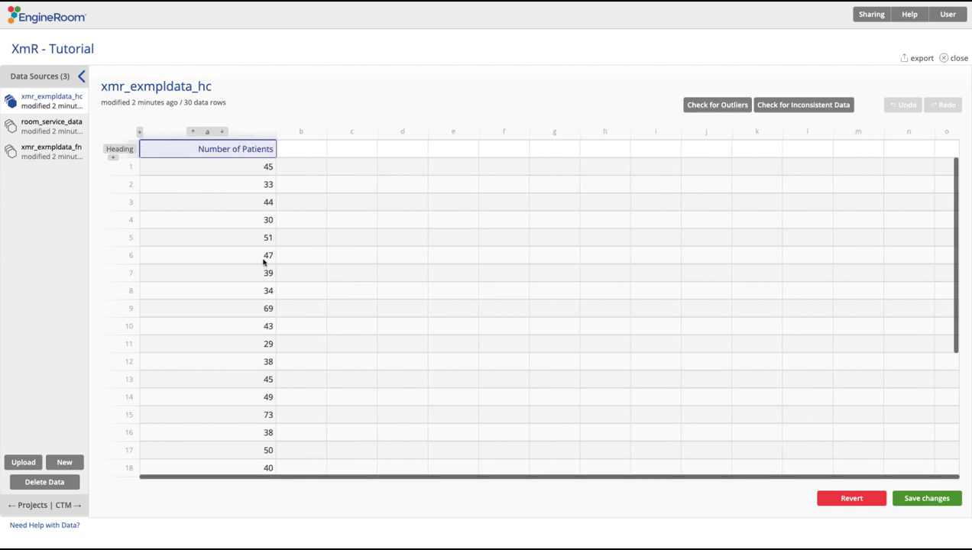
pyautogui.click(65, 107)
# Step: Create a new XmR Chart study from the SPC control charts
pyautogui.click(335, 37)
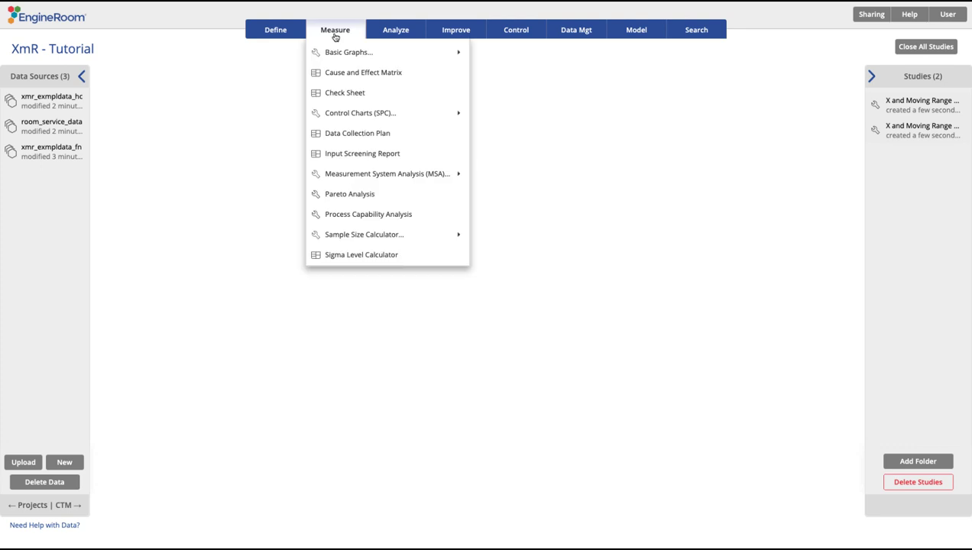
pyautogui.moveTo(349, 113)
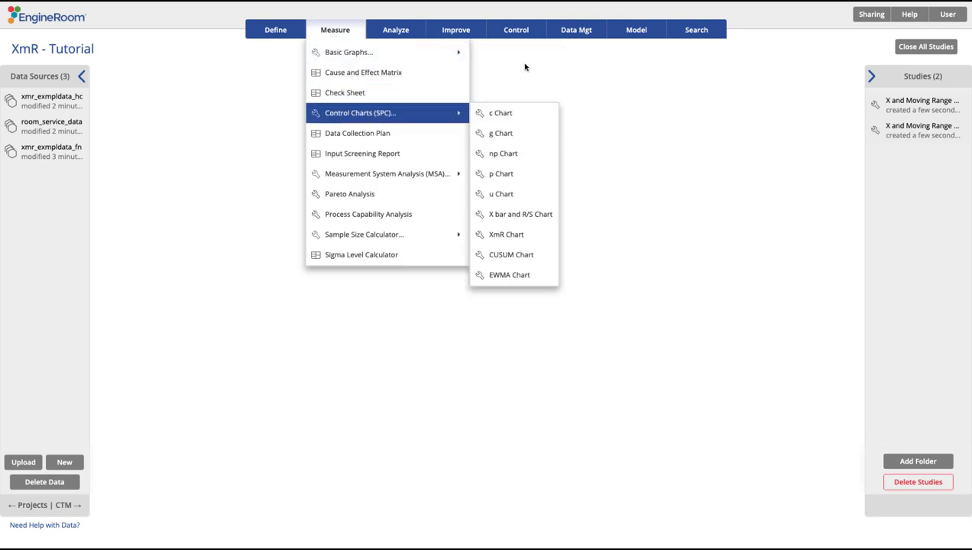
pyautogui.click(518, 32)
pyautogui.moveTo(519, 58)
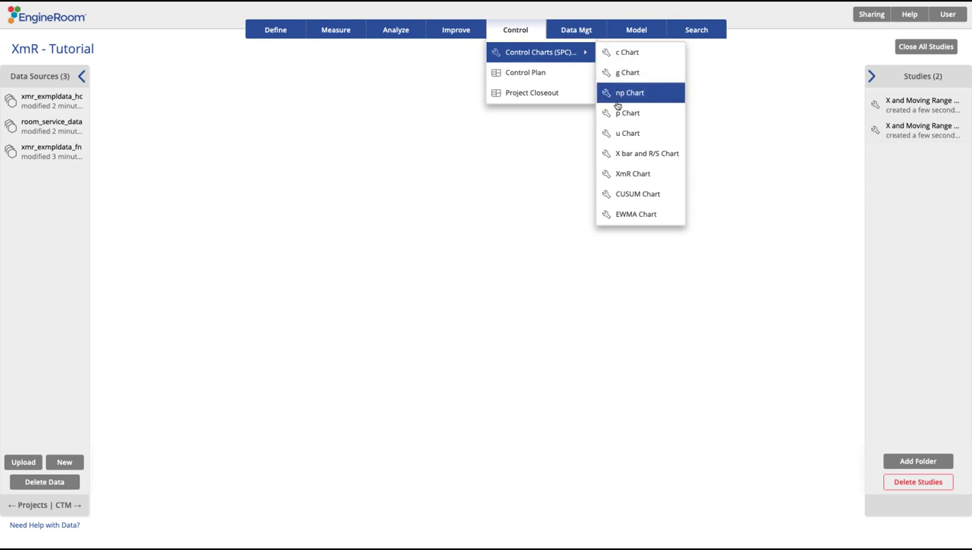
pyautogui.click(620, 174)
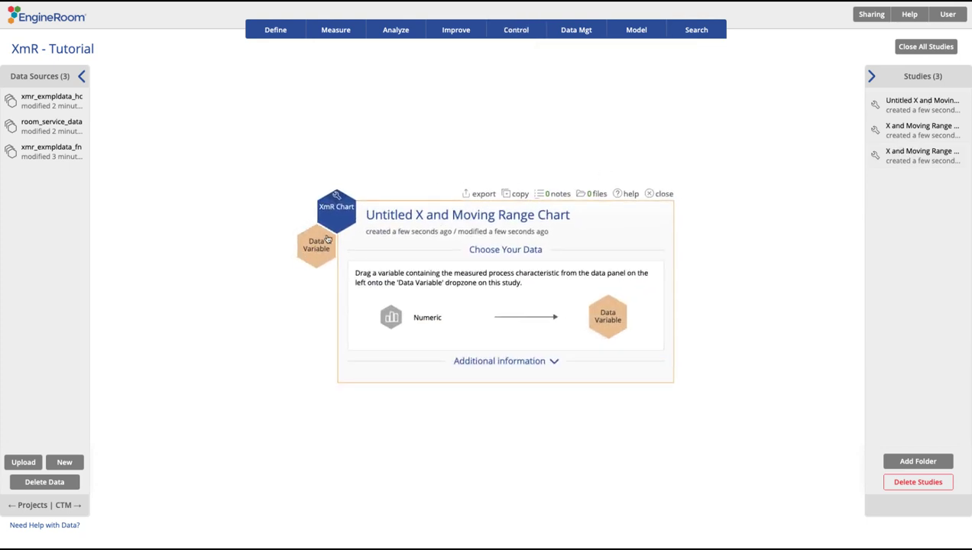
# Step: Assign Number of Patients from xmr_exmpldata_hc as the data variable and generate the XmR chart with default tests and graph settings
pyautogui.moveTo(44, 106)
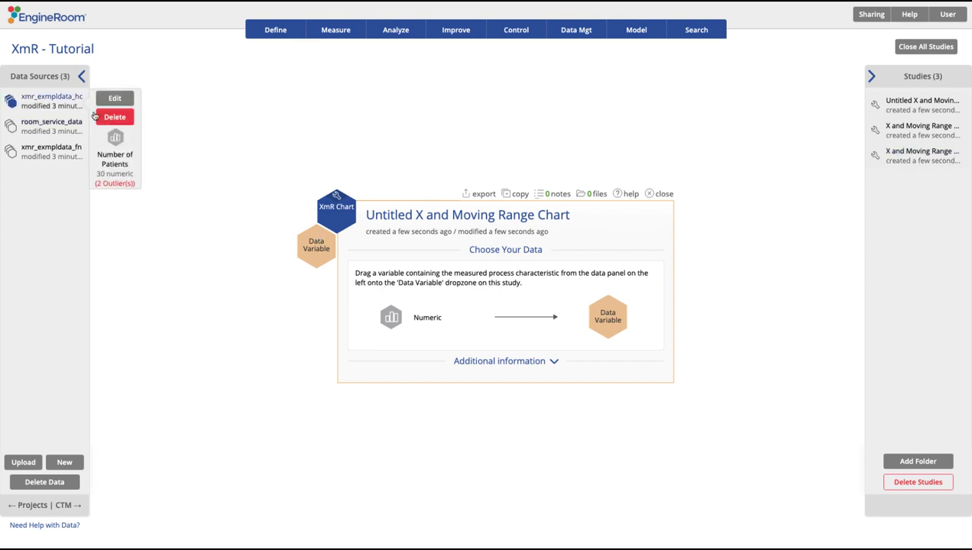
pyautogui.moveTo(114, 139); pyautogui.dragTo(304, 232)
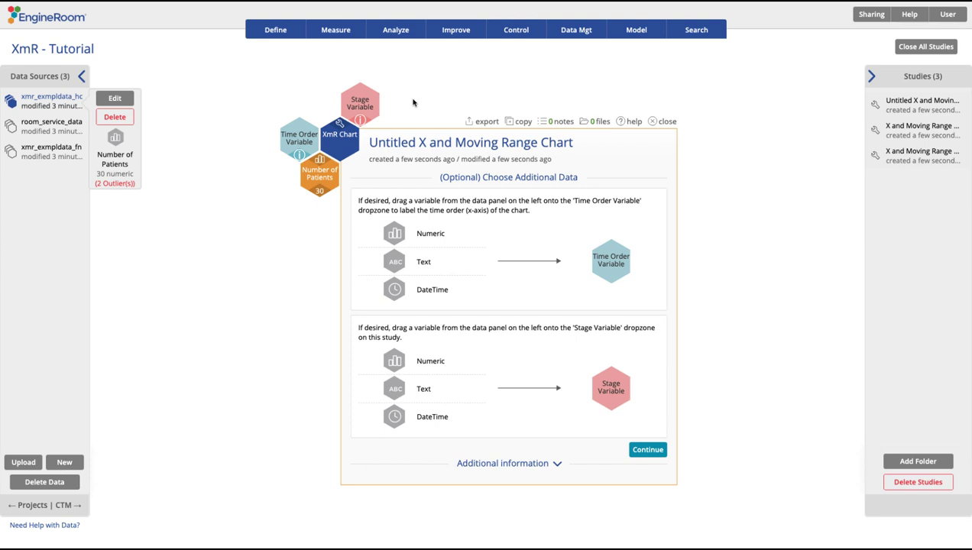
pyautogui.click(646, 449)
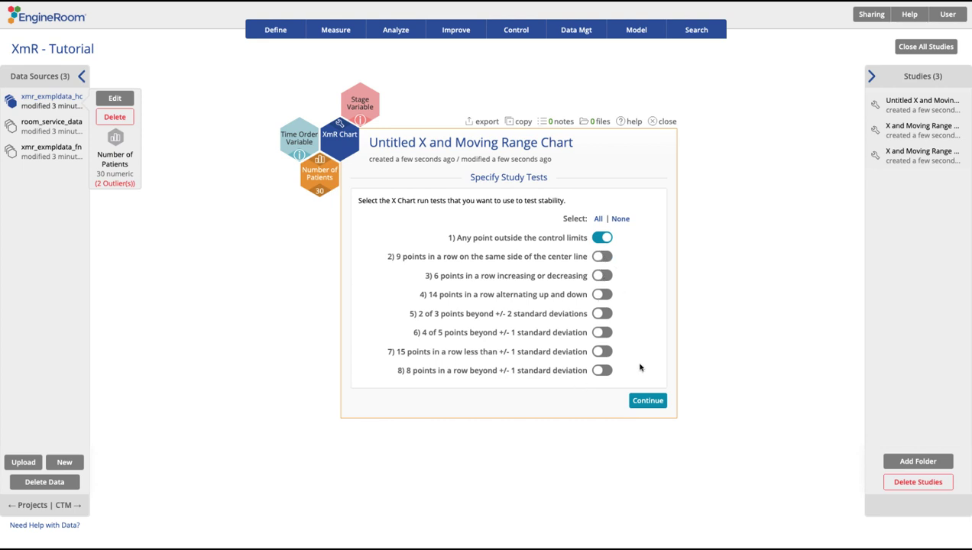
pyautogui.click(643, 401)
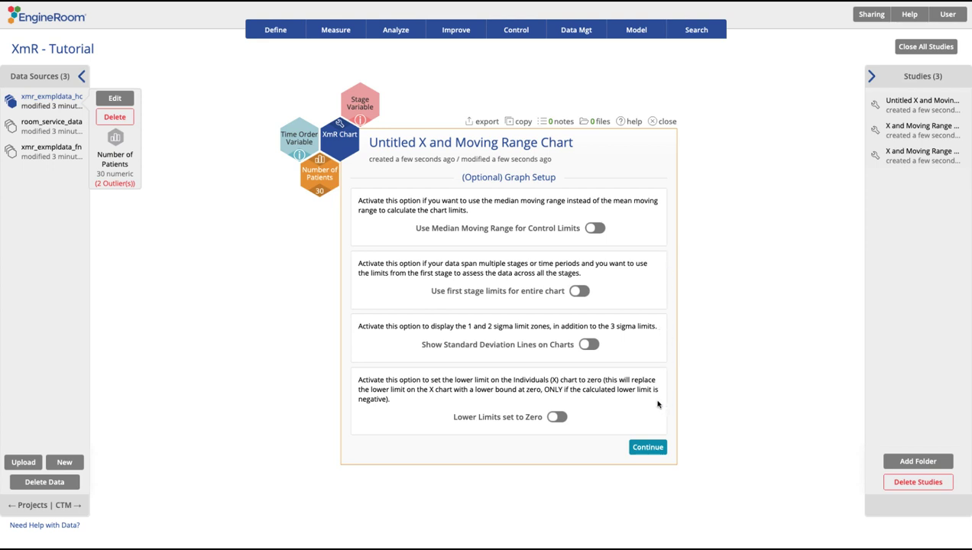
pyautogui.click(649, 447)
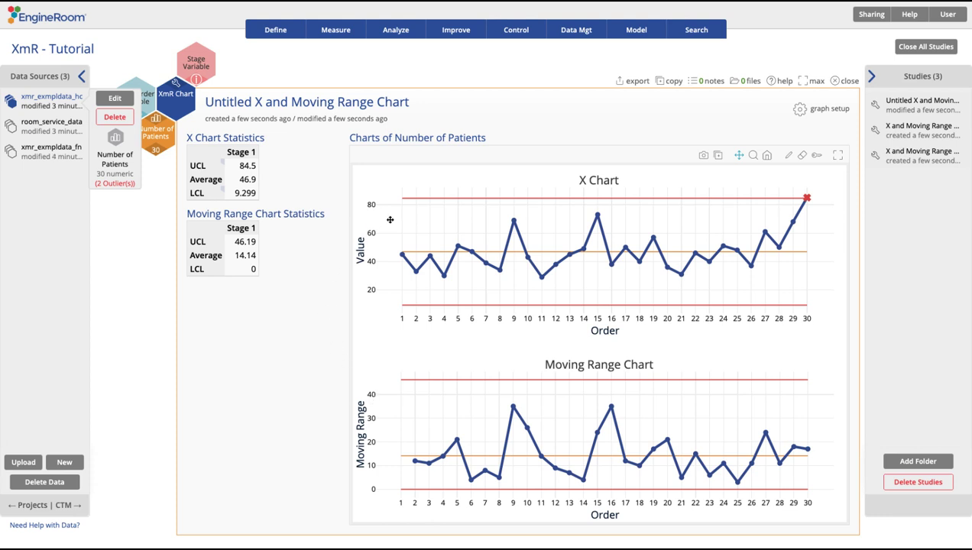
pyautogui.moveTo(398, 303)
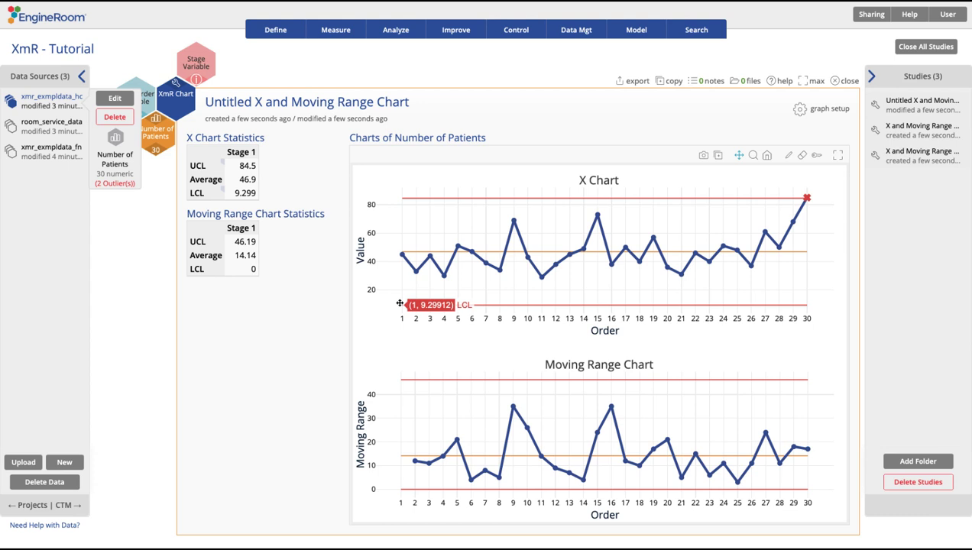
pyautogui.moveTo(811, 196)
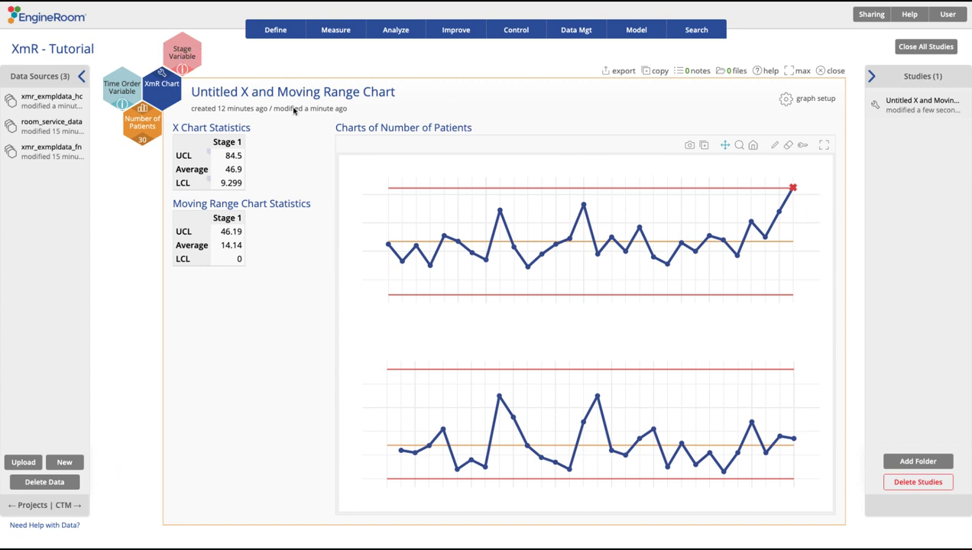
# Step: Switch to Excel and copy the Stage and Date Time columns, D1 through E31, with their headings
pyautogui.hotkey('ctrl', 'Right')
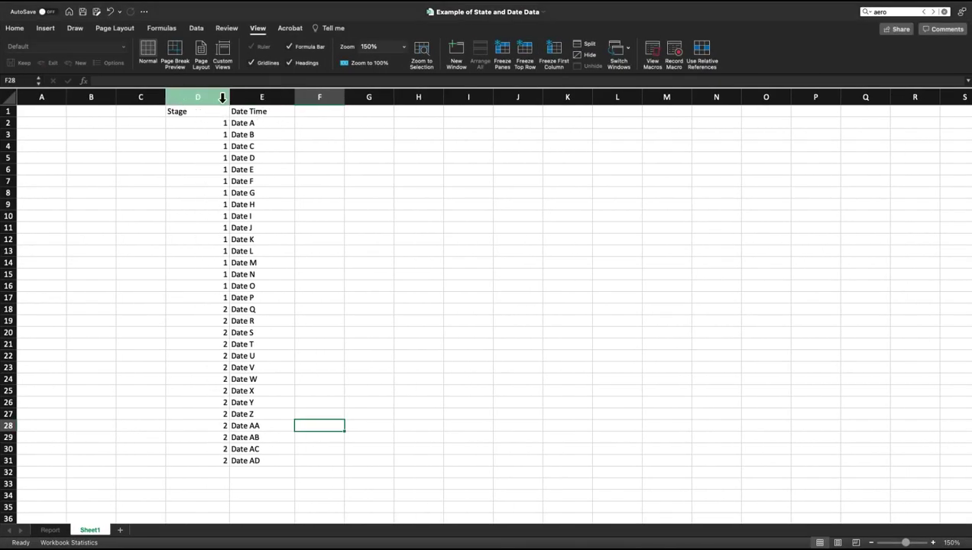
pyautogui.moveTo(211, 107); pyautogui.dragTo(254, 462)
pyautogui.press('super+c')
# Step: Switch to EngineRoom, paste the Stage and Date Time data into xmr_exmpldata_hc starting at column b's heading, check the rows and save
pyautogui.hotkey('ctrl', 'Left')
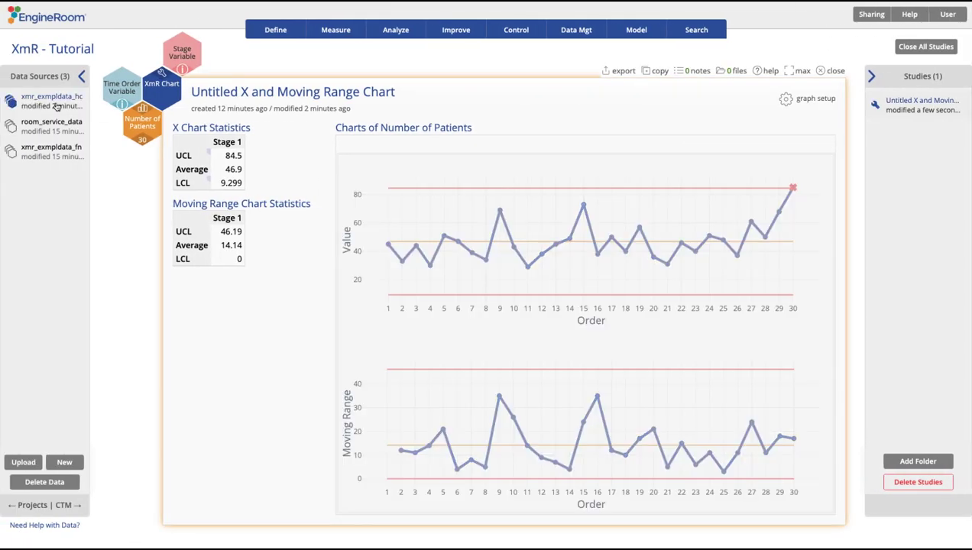
pyautogui.moveTo(51, 97); pyautogui.dragTo(195, 294)
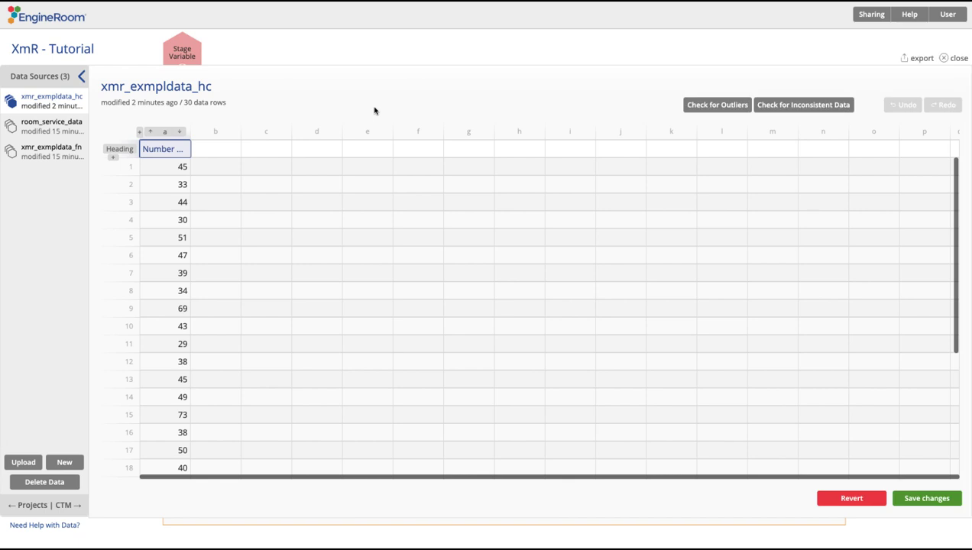
pyautogui.click(222, 150)
pyautogui.rightClick(222, 149)
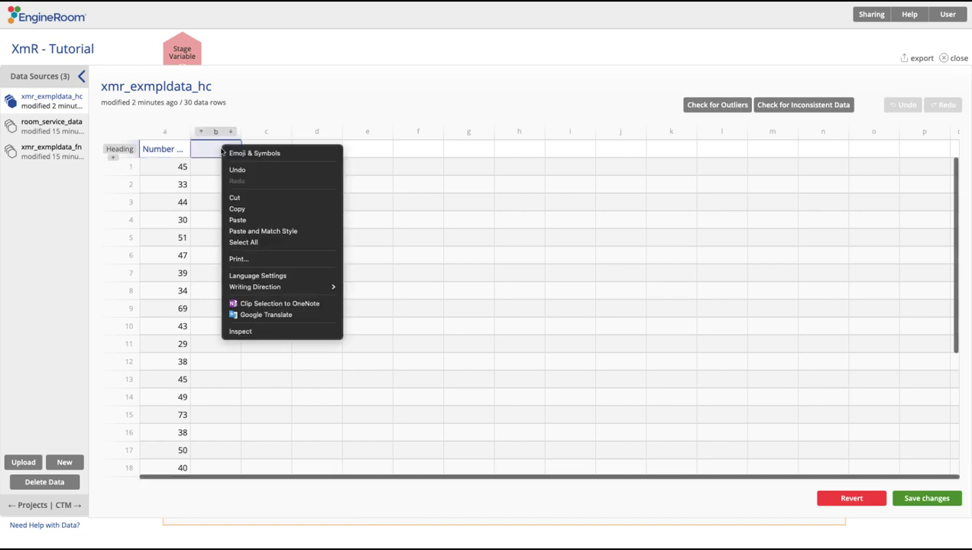
pyautogui.click(237, 219)
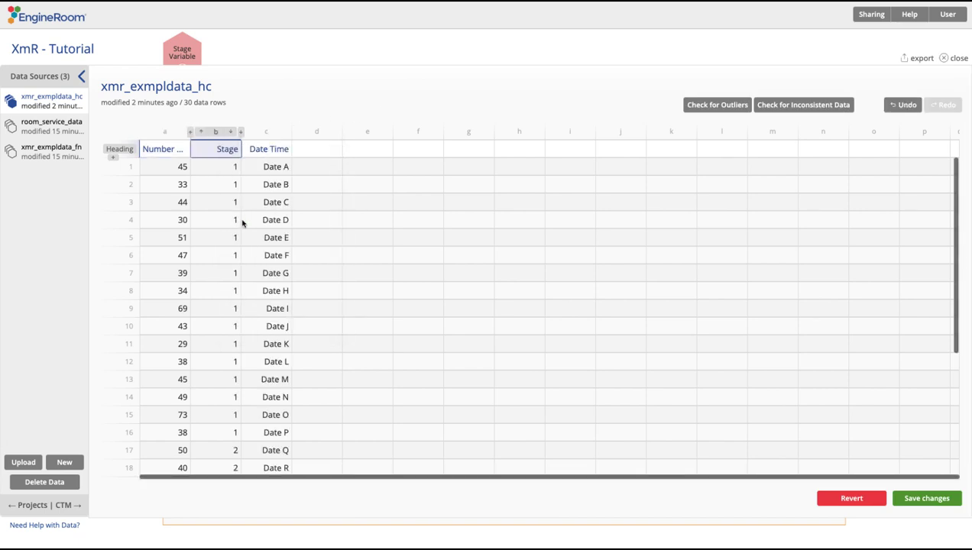
pyautogui.scroll(-3, 277, 238)
pyautogui.scroll(-4, 276, 239)
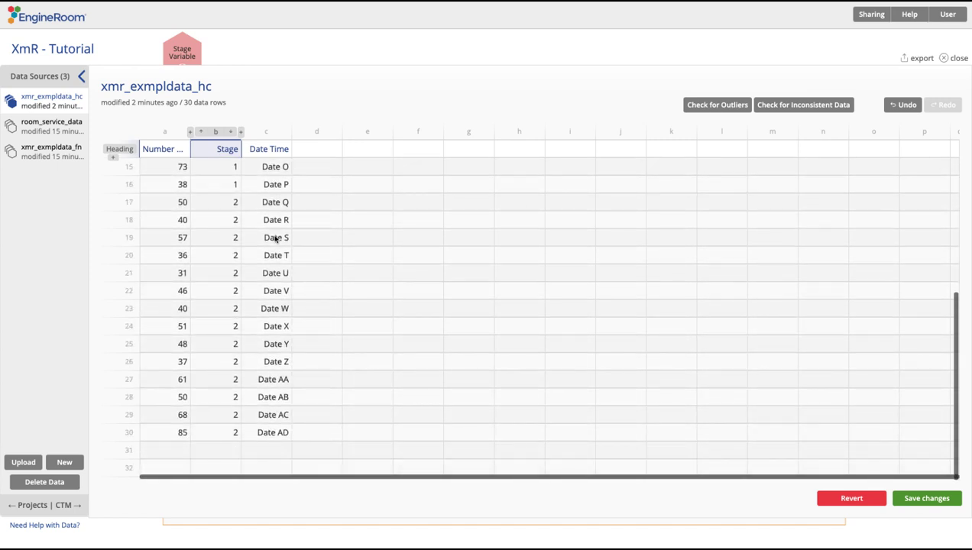
pyautogui.scroll(5, 276, 239)
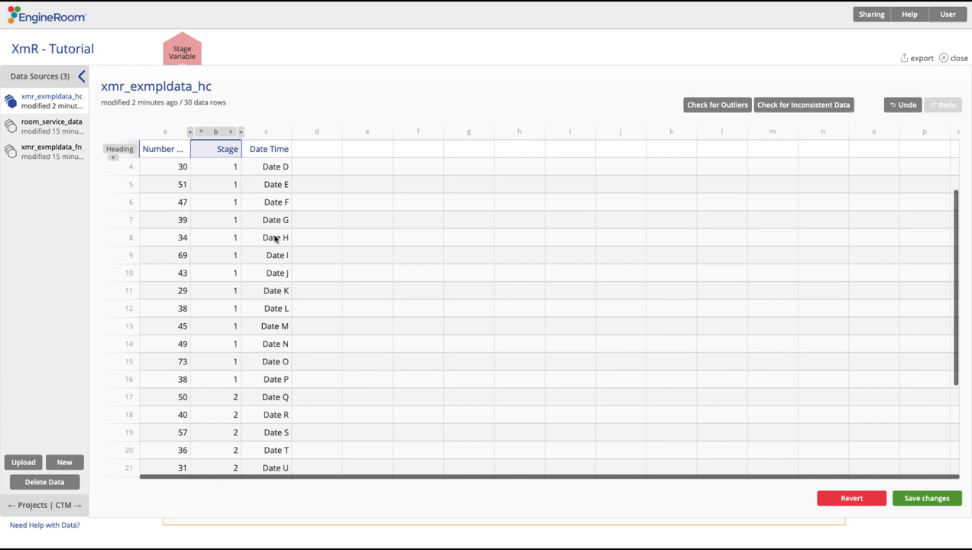
pyautogui.scroll(2, 276, 239)
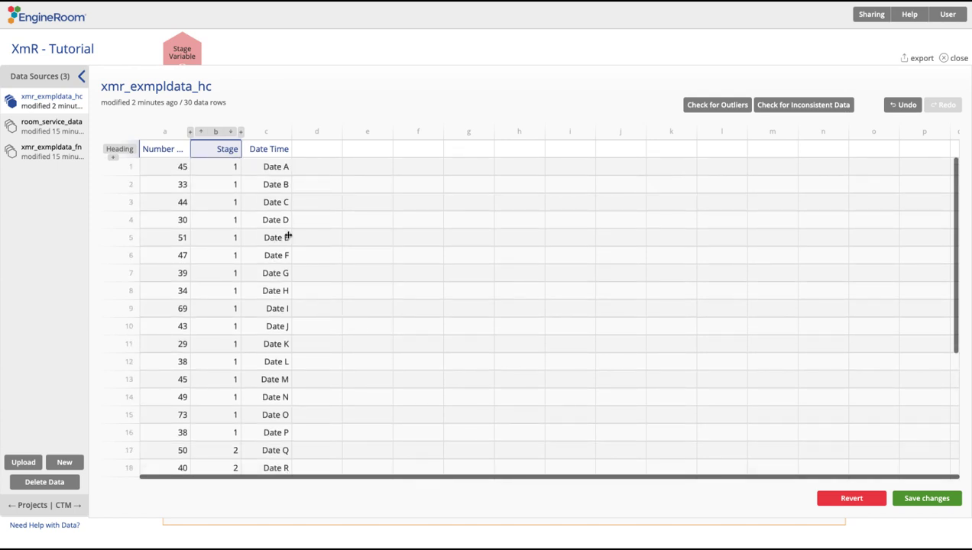
pyautogui.click(922, 498)
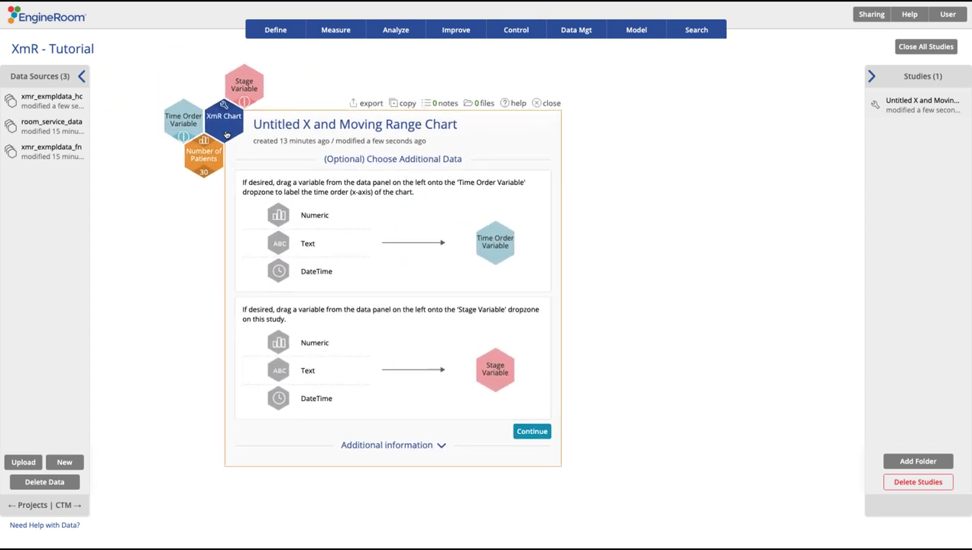
# Step: Assign Stage as the stage variable and generate the XmR chart with default tests and graph settings
pyautogui.click(28, 105)
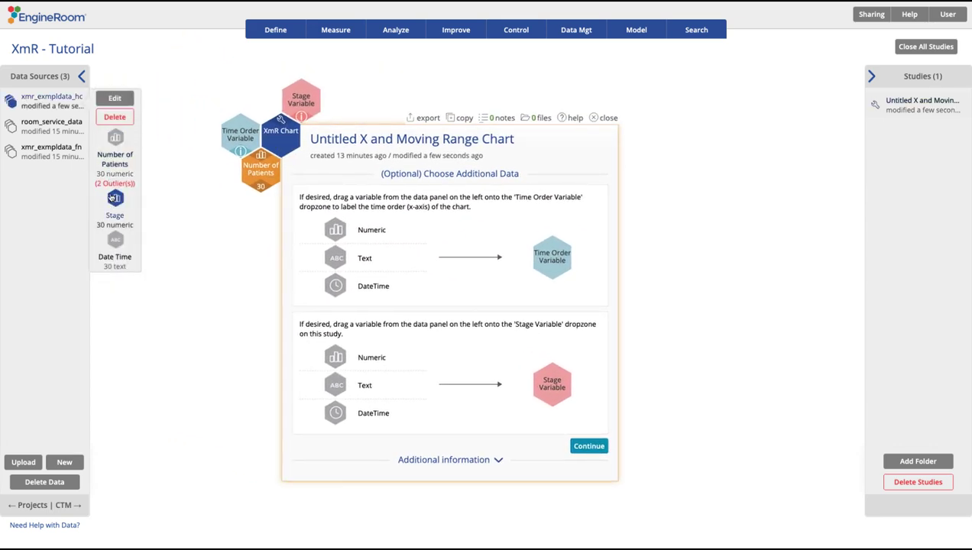
pyautogui.moveTo(115, 199); pyautogui.dragTo(306, 94)
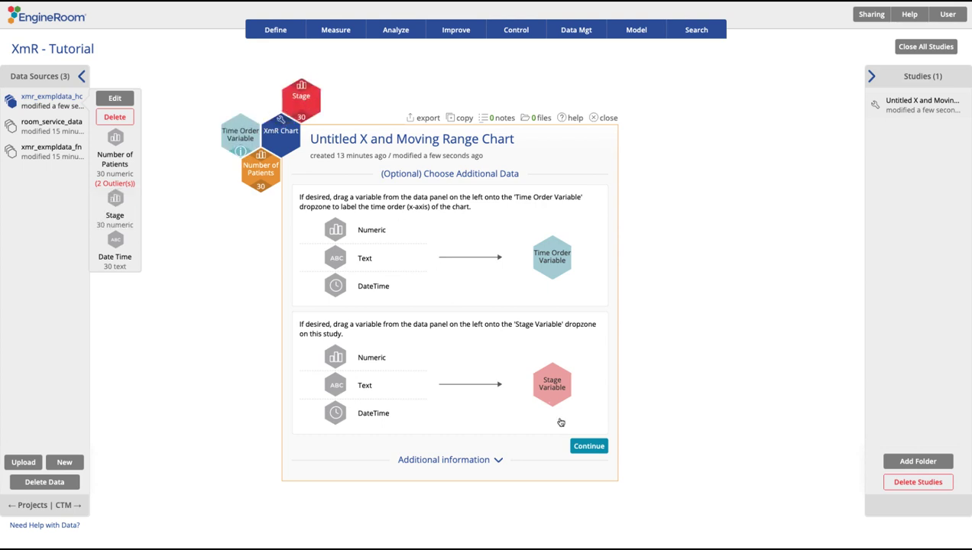
pyautogui.click(588, 446)
pyautogui.click(597, 398)
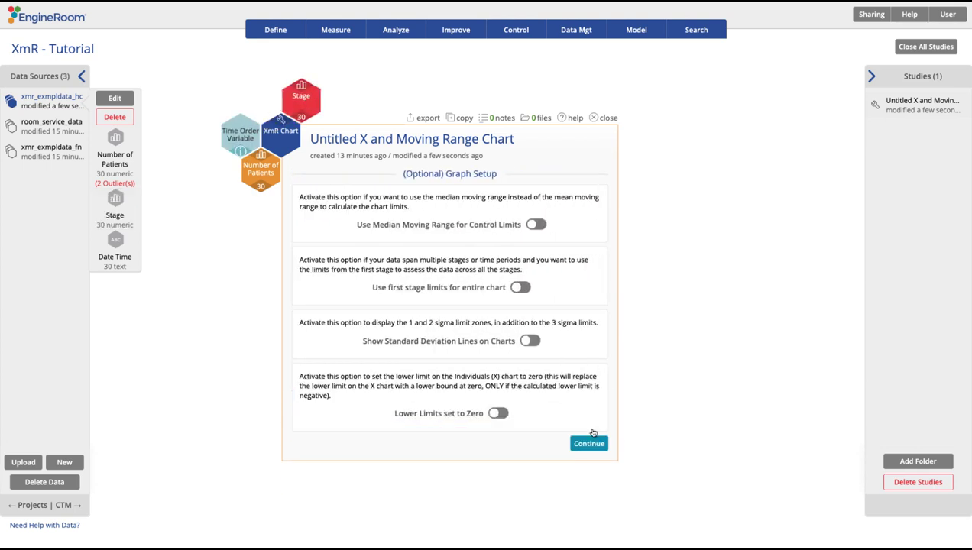
pyautogui.click(590, 444)
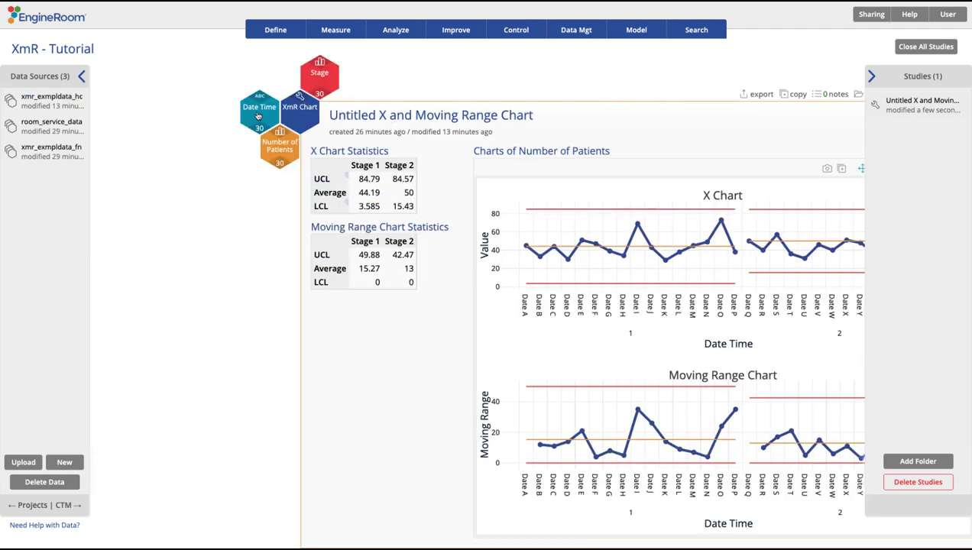
# Step: Remove the Date Time, Stage and Number of Patients variables from the XmR chart study
pyautogui.moveTo(256, 107); pyautogui.dragTo(175, 346)
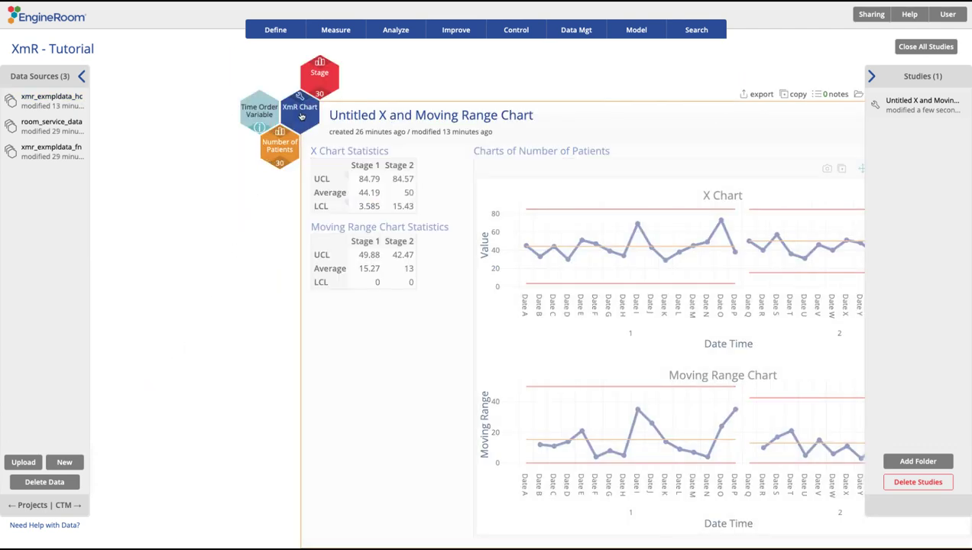
pyautogui.moveTo(205, 113); pyautogui.dragTo(131, 356)
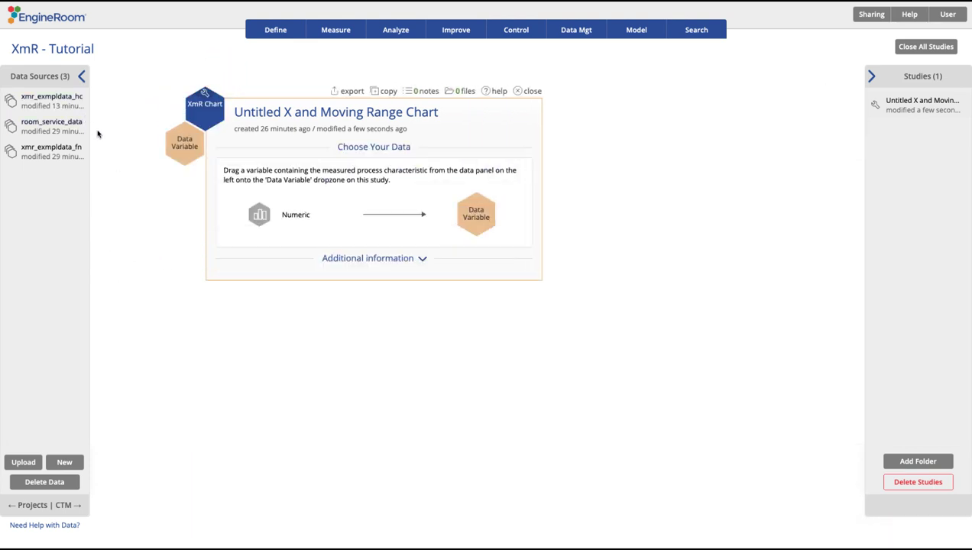
# Step: Review the Stage and Date Time columns in xmr_exmpldata_hc and save the data source
pyautogui.click(72, 107)
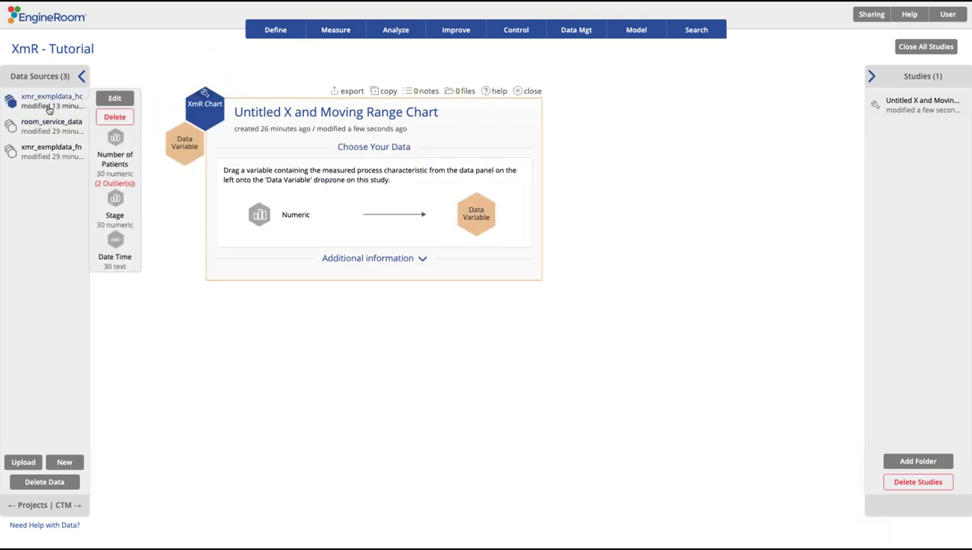
pyautogui.click(61, 107)
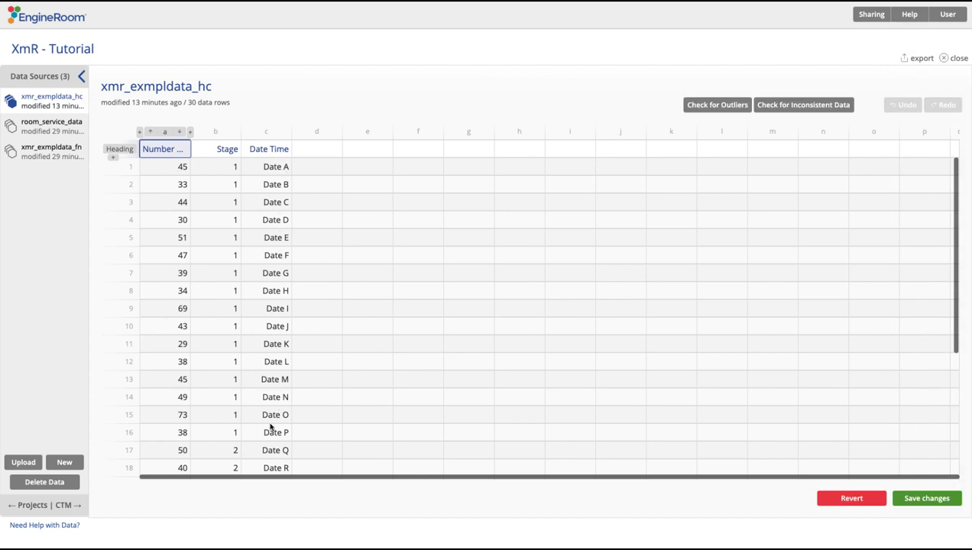
pyautogui.click(928, 498)
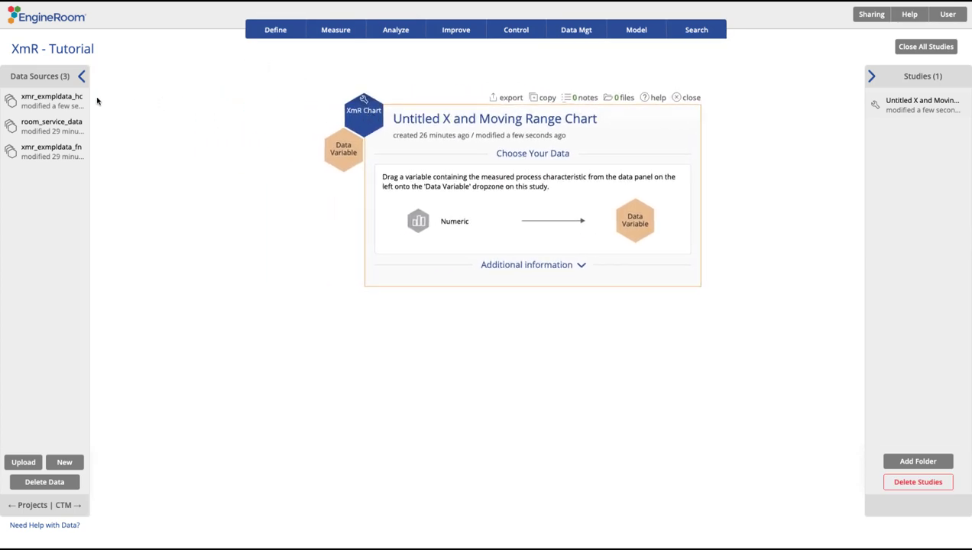
# Step: Assign Number of Patients as the data variable and Date Time as the time order variable, accepting the default study tests
pyautogui.click(72, 105)
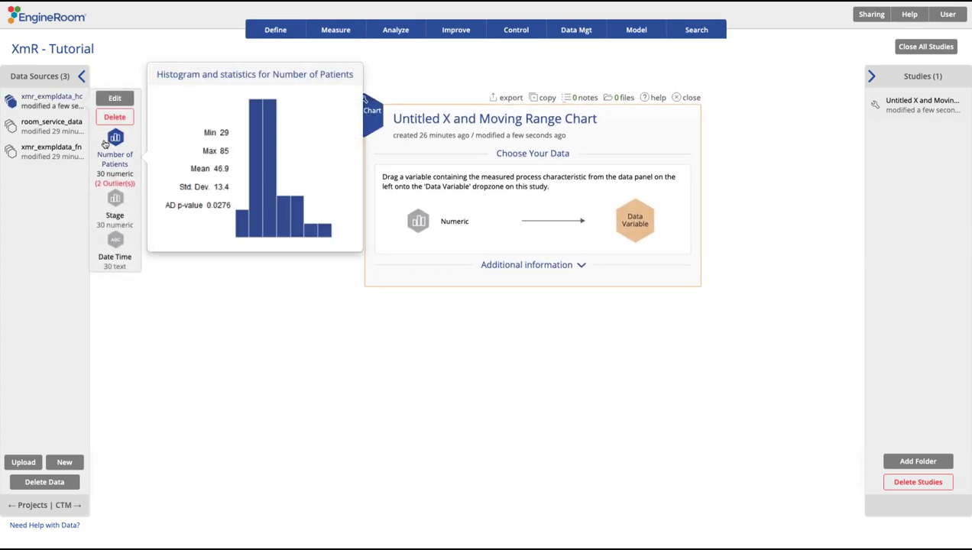
pyautogui.moveTo(114, 139); pyautogui.dragTo(333, 141)
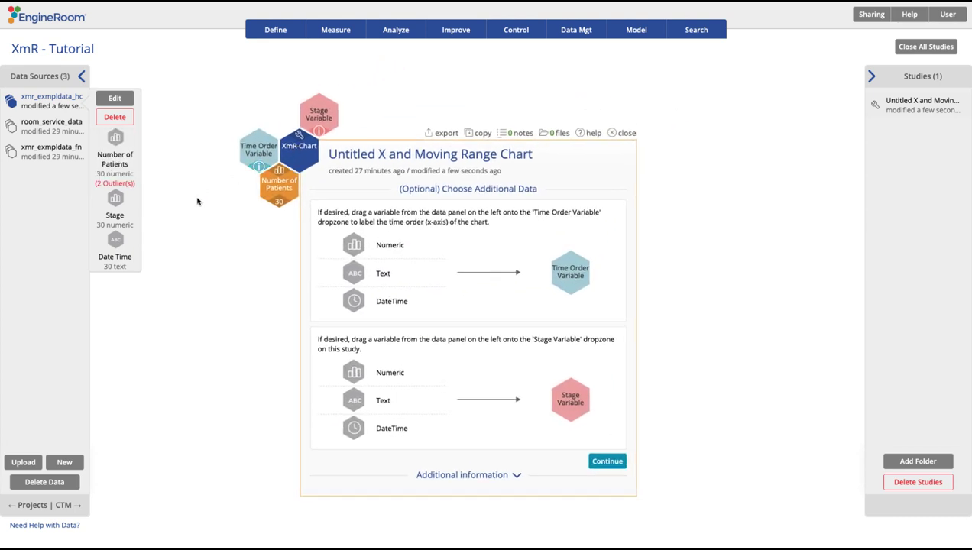
pyautogui.moveTo(116, 260); pyautogui.dragTo(258, 149)
pyautogui.click(608, 461)
pyautogui.click(607, 412)
pyautogui.click(607, 458)
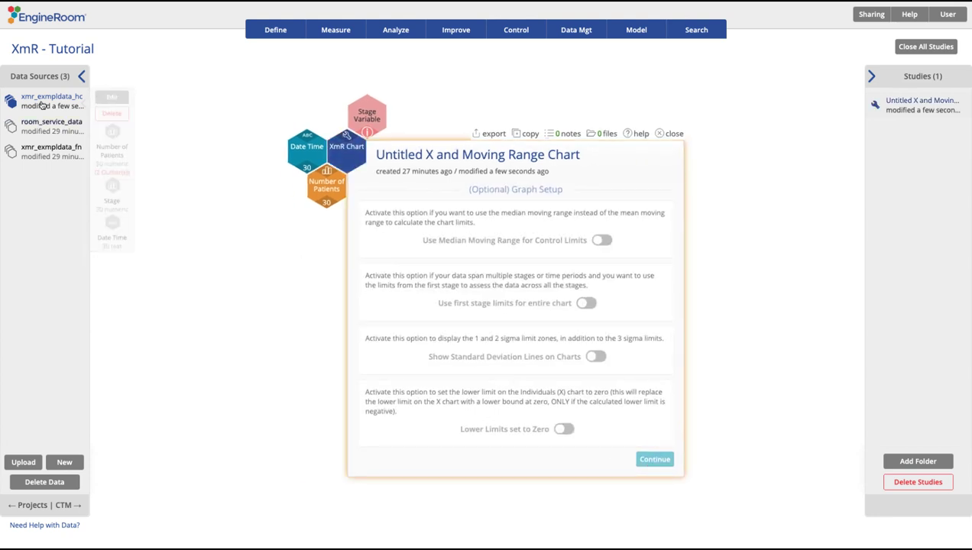